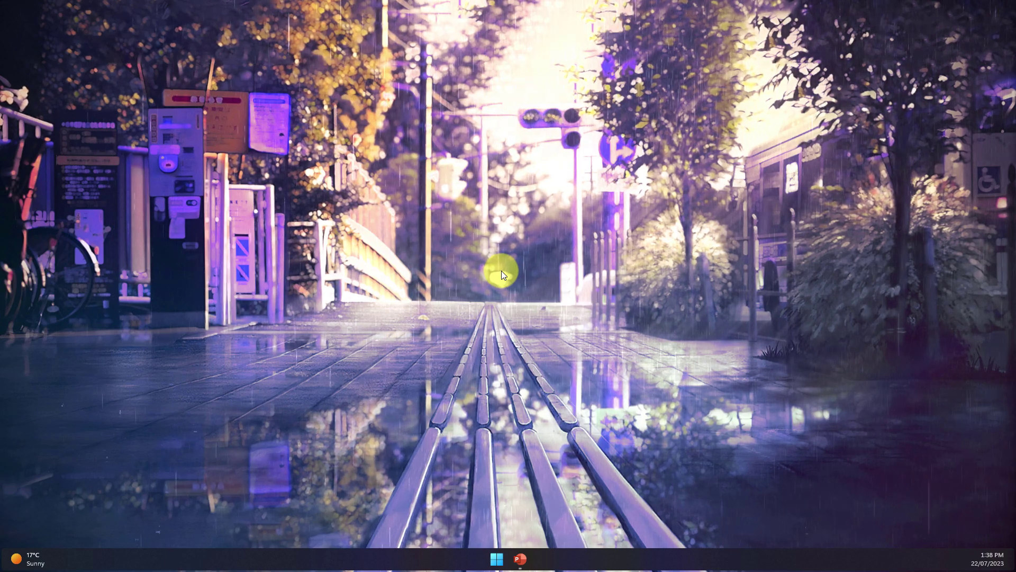
- Sketch a smiley face with the black Draw pen below the title, then lasso it and delete it
click(520, 557)
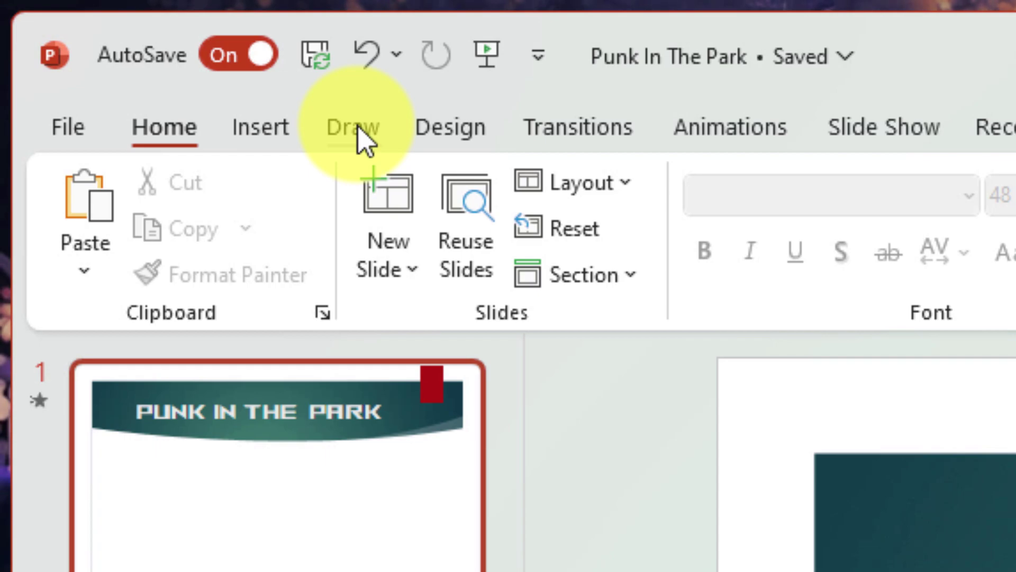
click(365, 139)
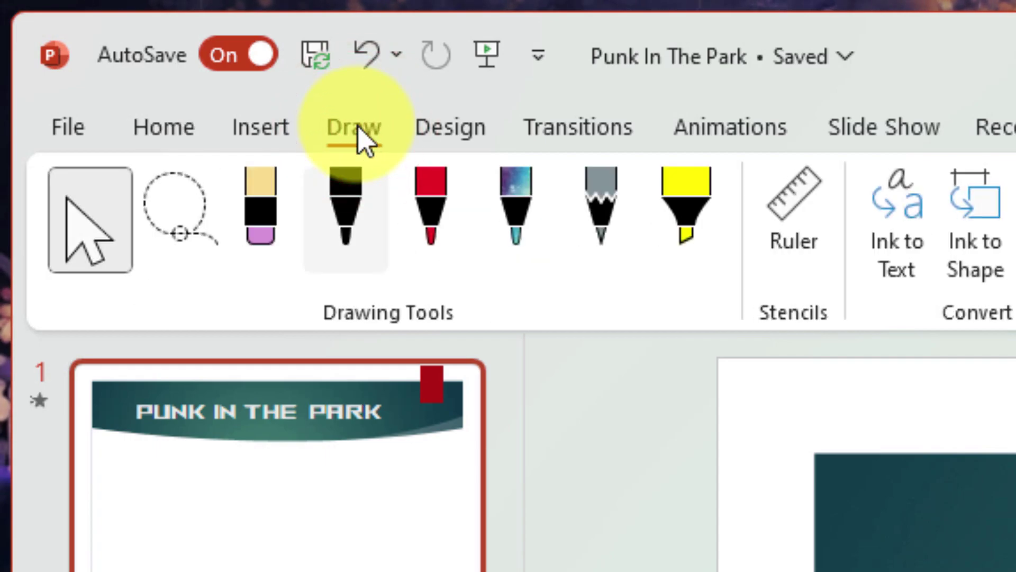
click(349, 203)
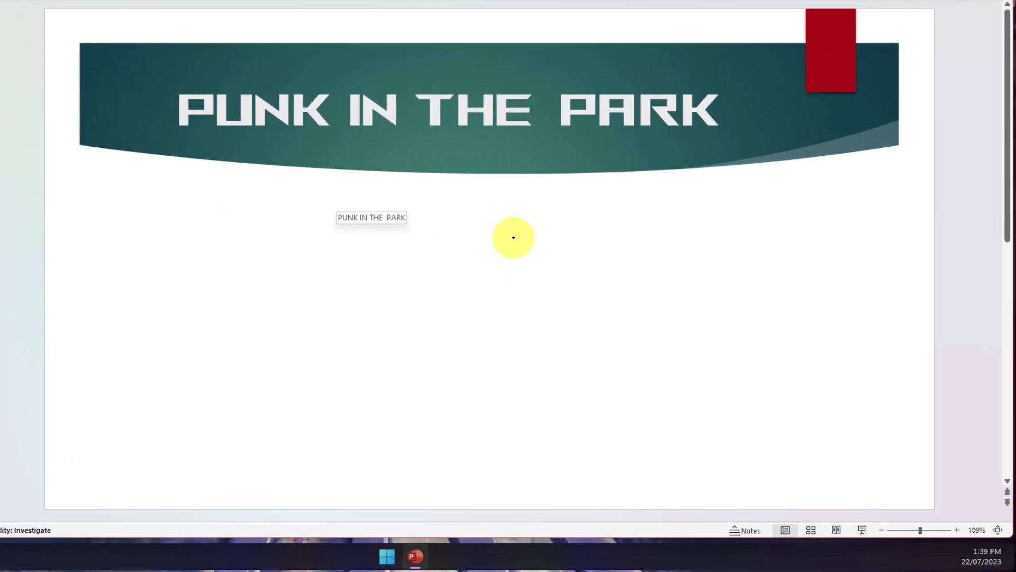
mouse_move(514, 237)
mouse_down()
mouse_move(431, 257)
mouse_move(523, 306)
mouse_move(510, 233)
mouse_move(506, 261)
mouse_move(479, 284)
mouse_move(491, 300)
mouse_move(503, 295)
mouse_up()
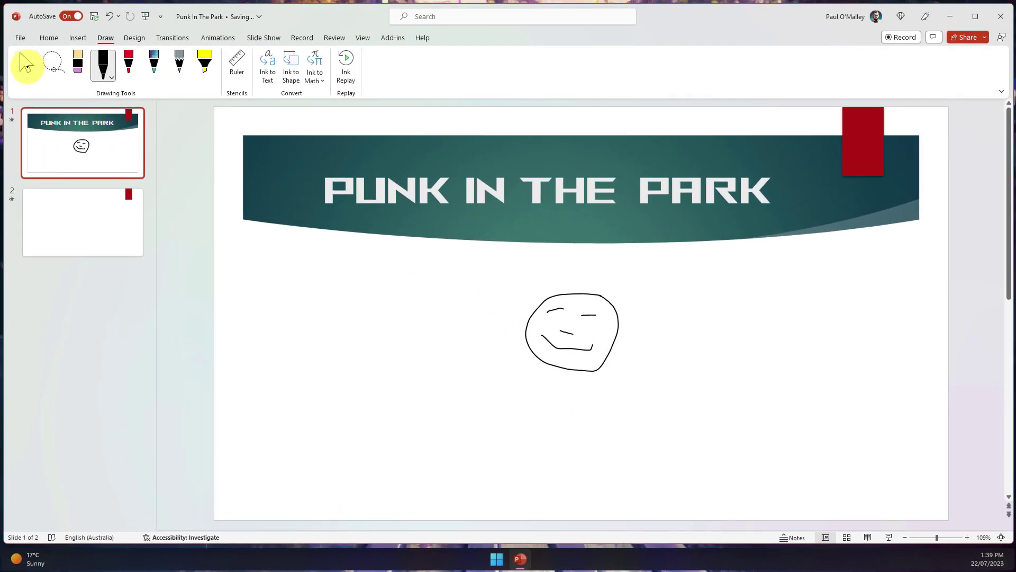
mouse_move(494, 279)
mouse_down()
mouse_move(550, 334)
mouse_move(692, 386)
mouse_move(676, 377)
mouse_up()
key(Delete)
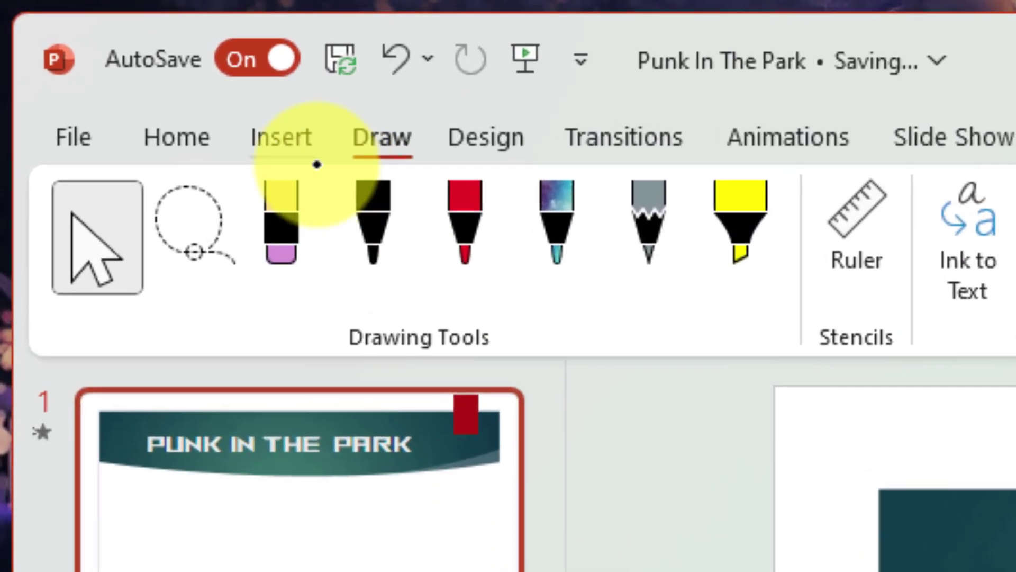
- Open the Icons library from the Insert tab and scroll through the stock icon grid
click(79, 39)
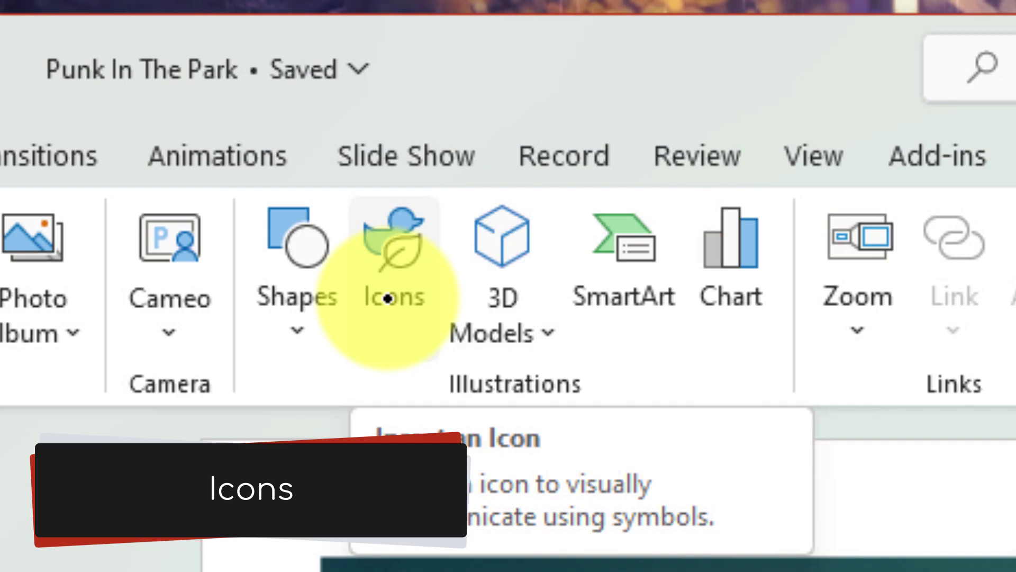
click(388, 298)
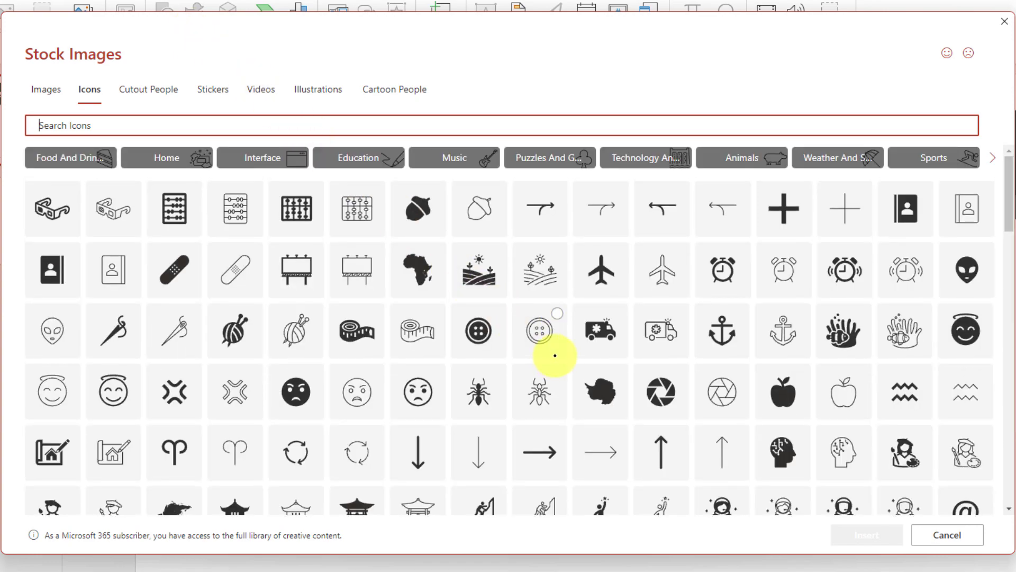
scroll(555, 356, down, 10)
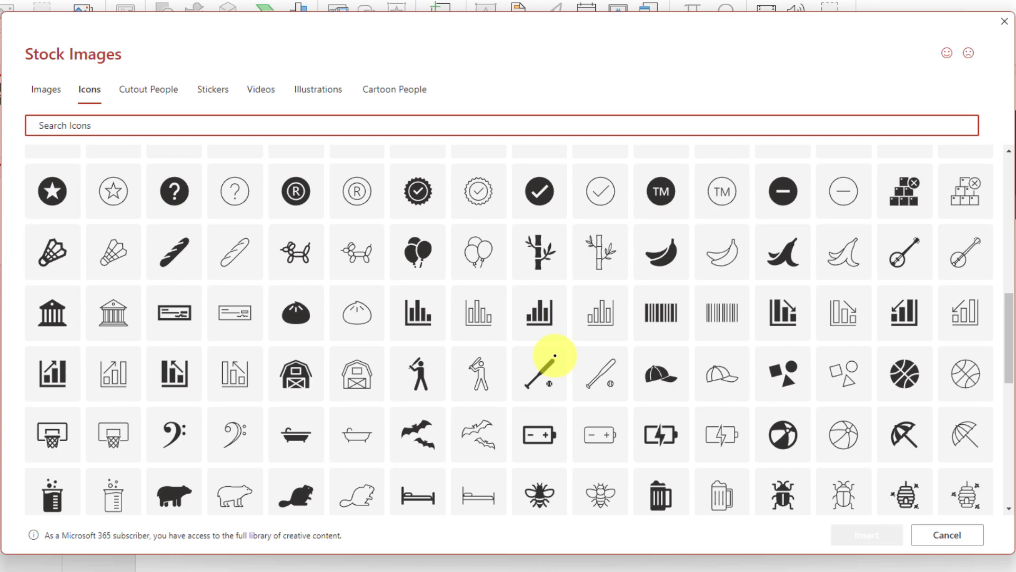
scroll(555, 355, down, 7)
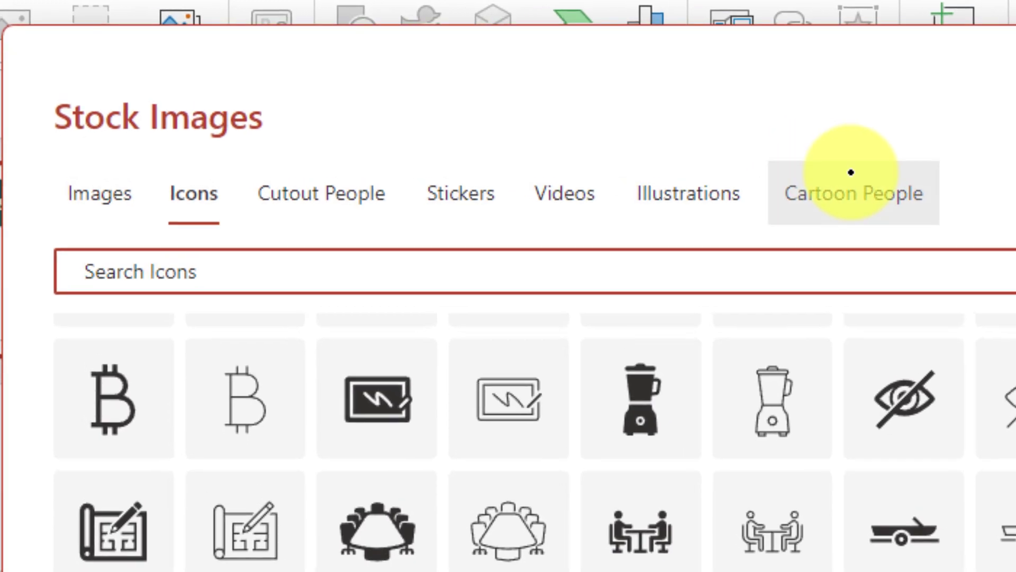
- In the Cartoon People collection, pick a cartoon head from the Heads category
click(885, 181)
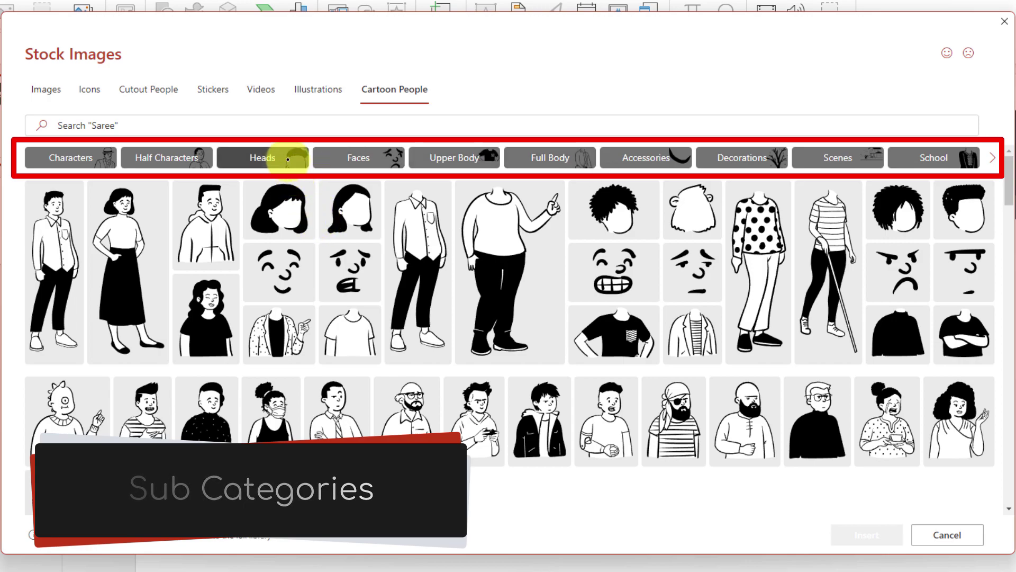
click(288, 159)
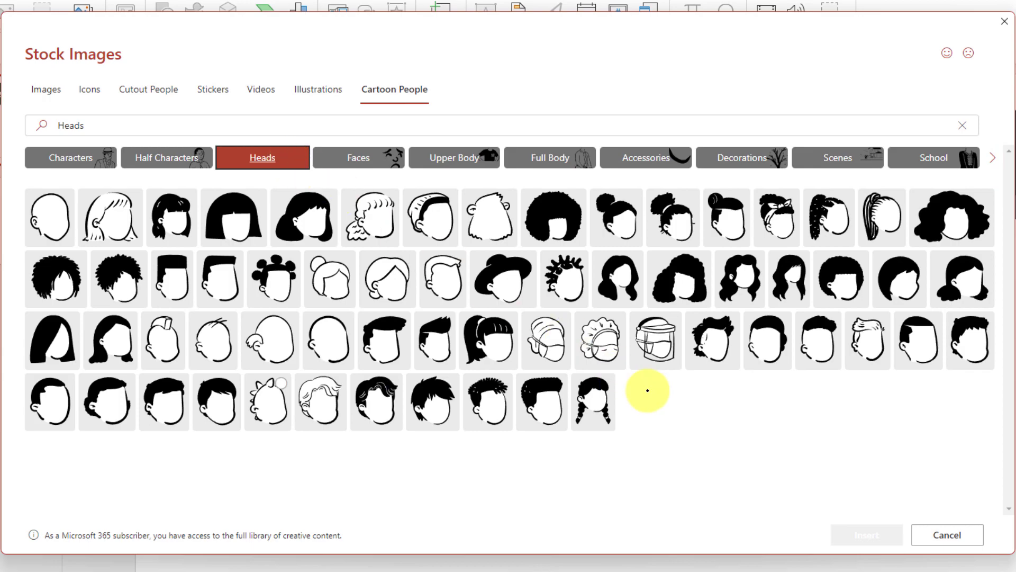
click(268, 400)
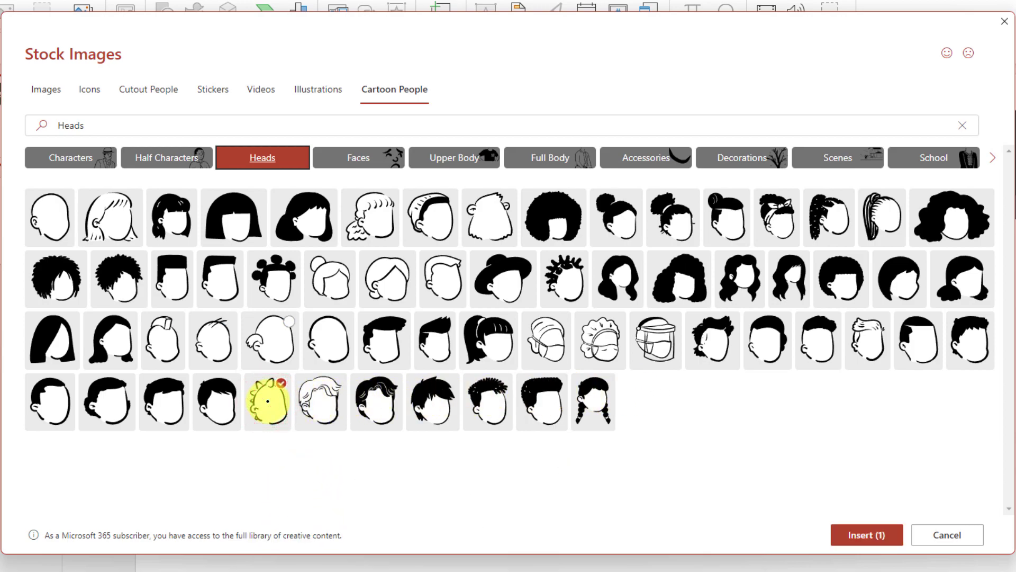
- Pick the mustached face from Faces, then show the Upper Body pieces
click(352, 156)
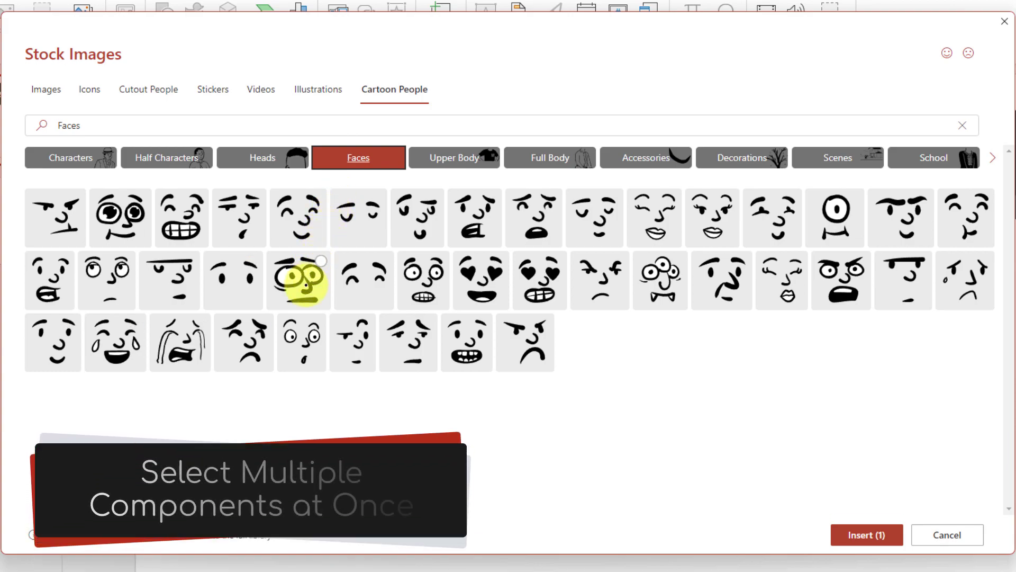
click(305, 285)
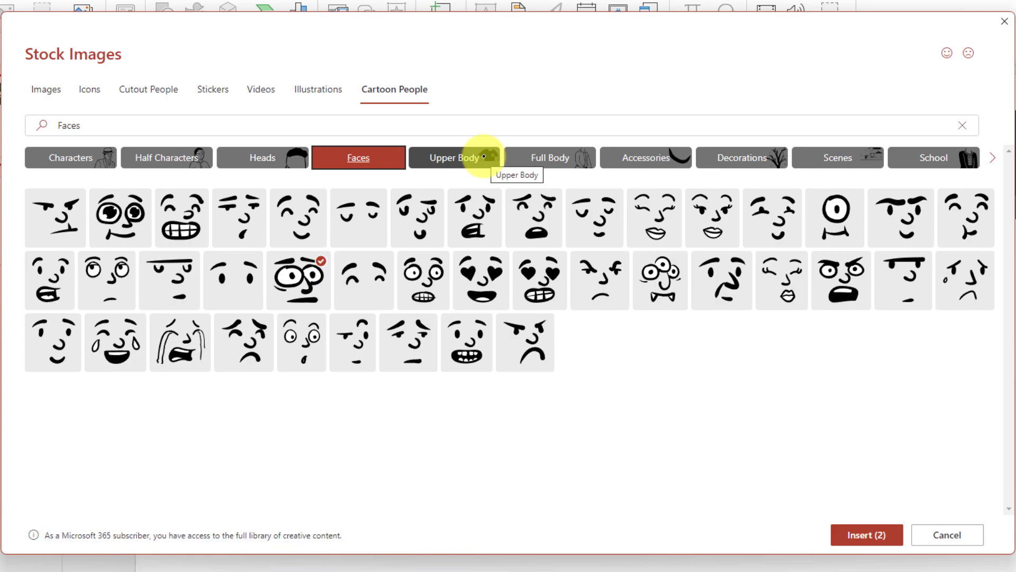
click(484, 157)
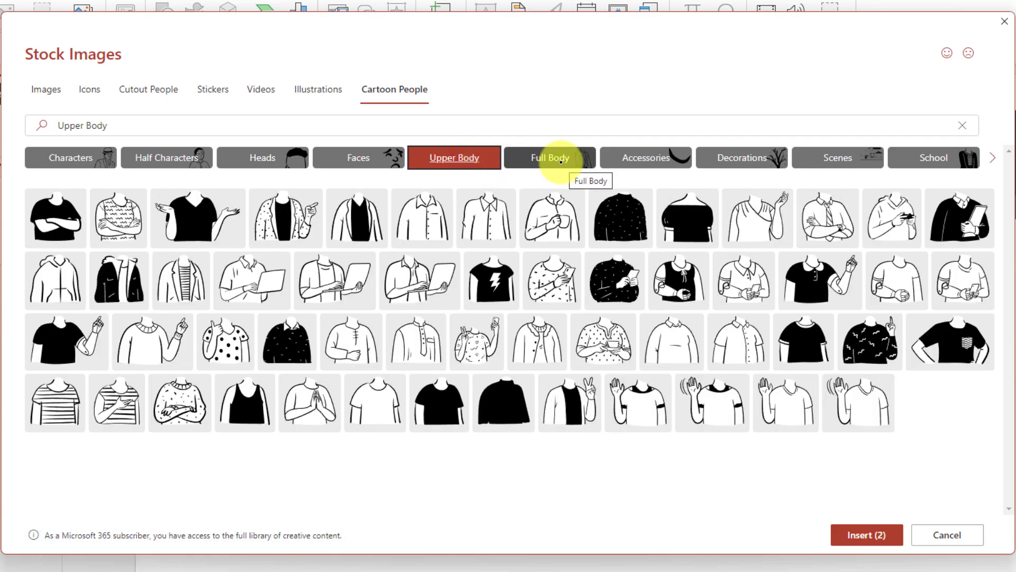
- Browse the full-body pieces and pick the caped superhero body
click(560, 161)
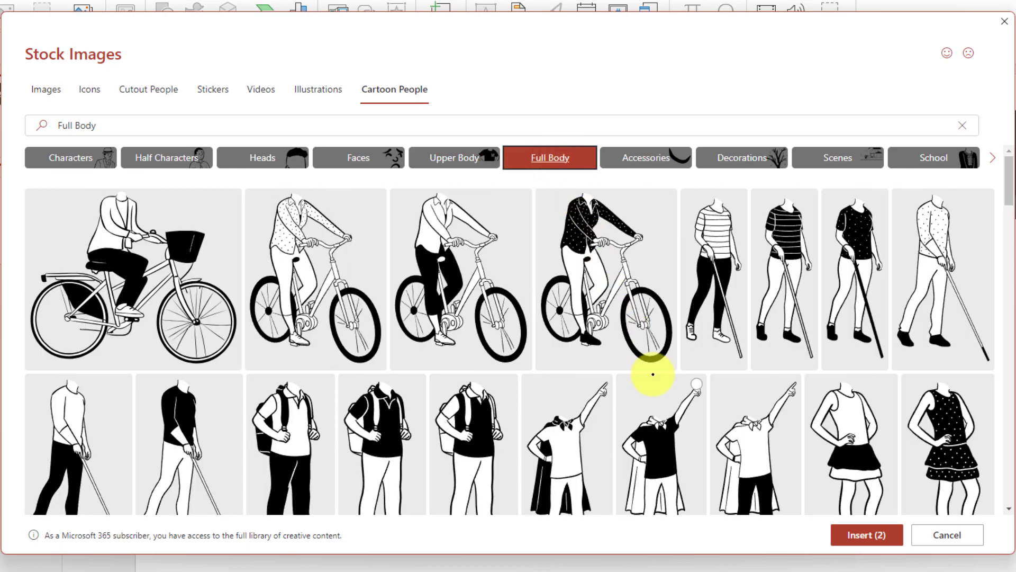
scroll(652, 372, down, 4)
scroll(653, 374, down, 1)
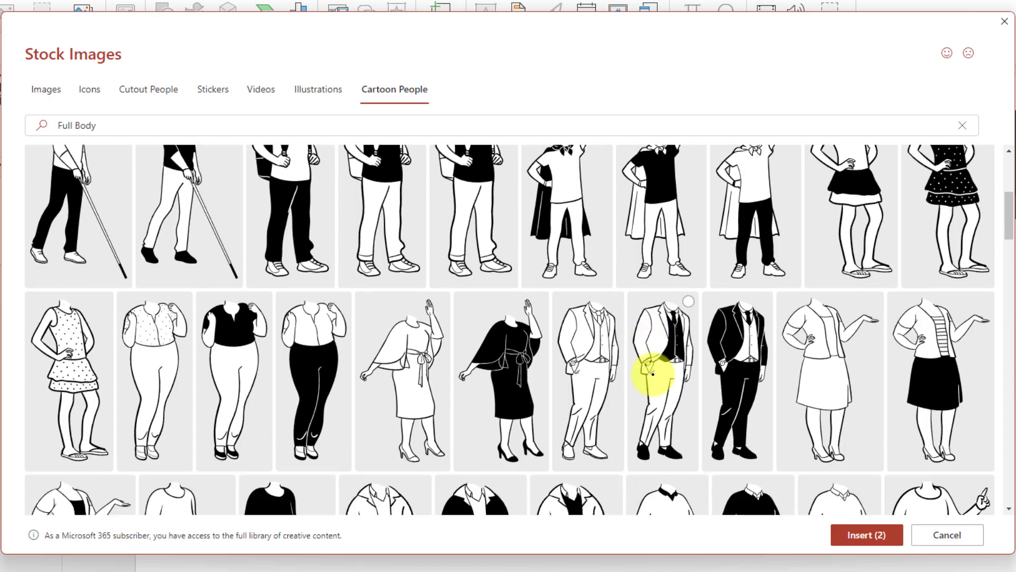
scroll(653, 374, up, 2)
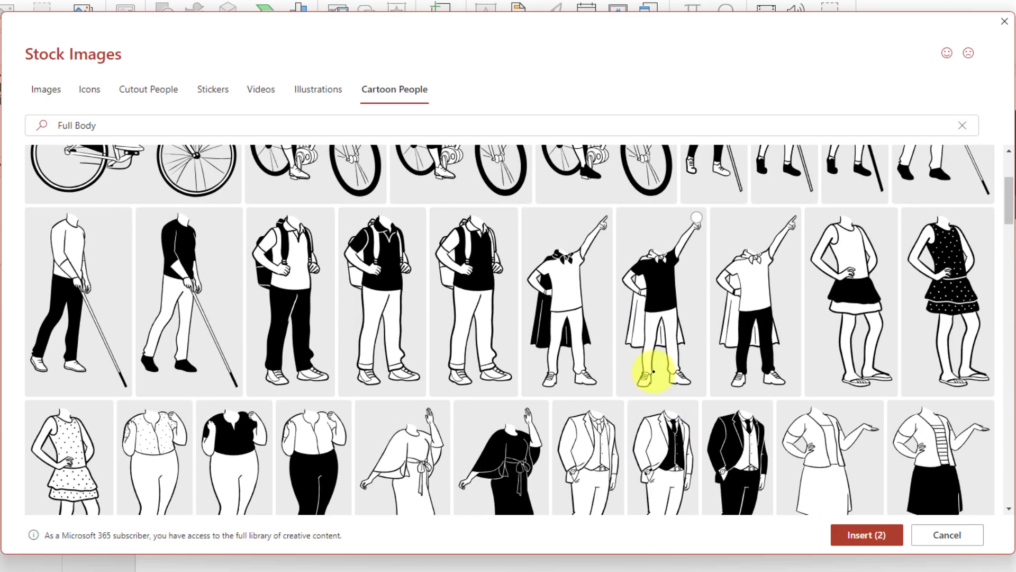
click(673, 293)
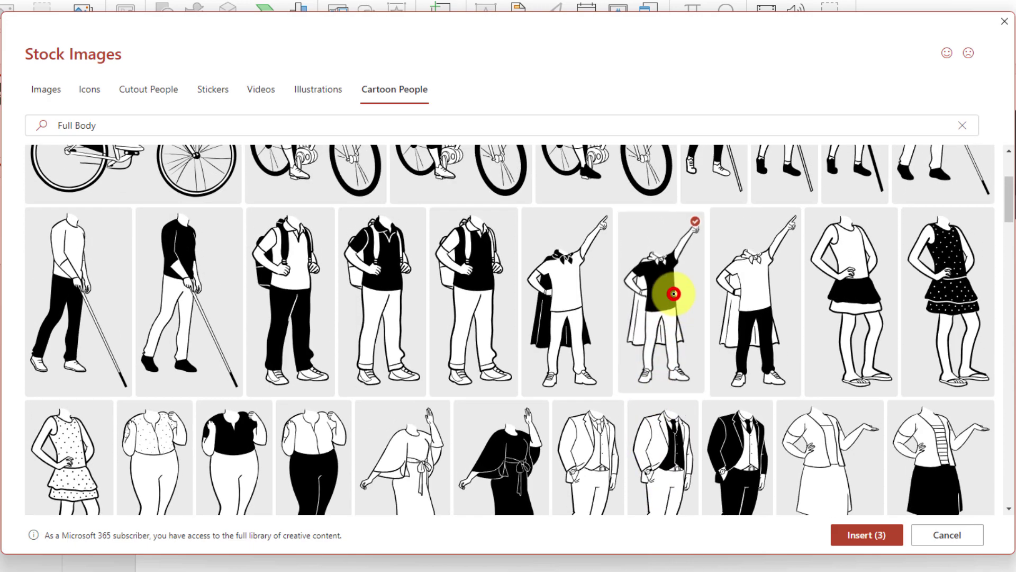
- Pick the curled mustache from Accessories, then show the Scenes category
scroll(672, 291, up, 3)
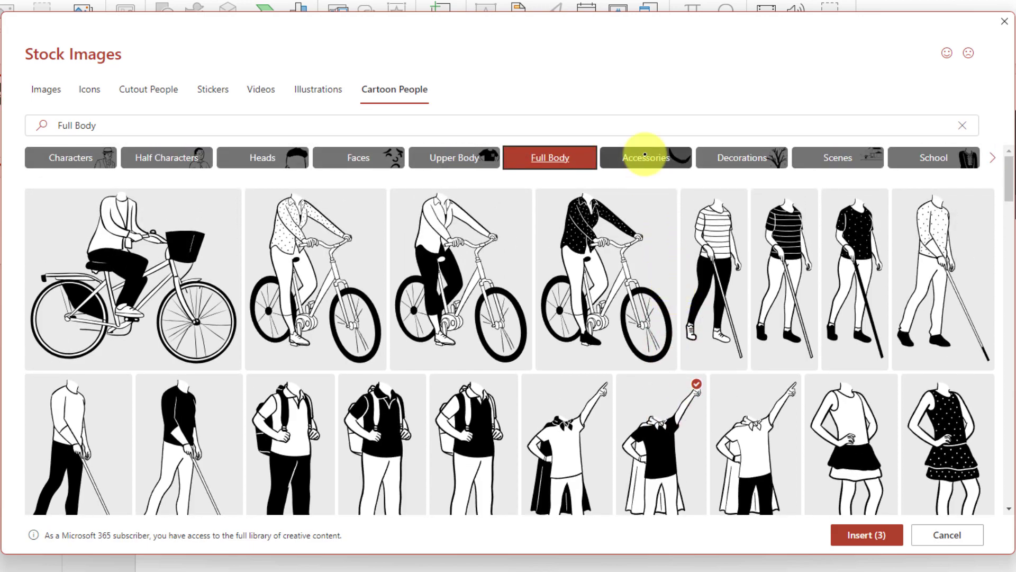
click(645, 155)
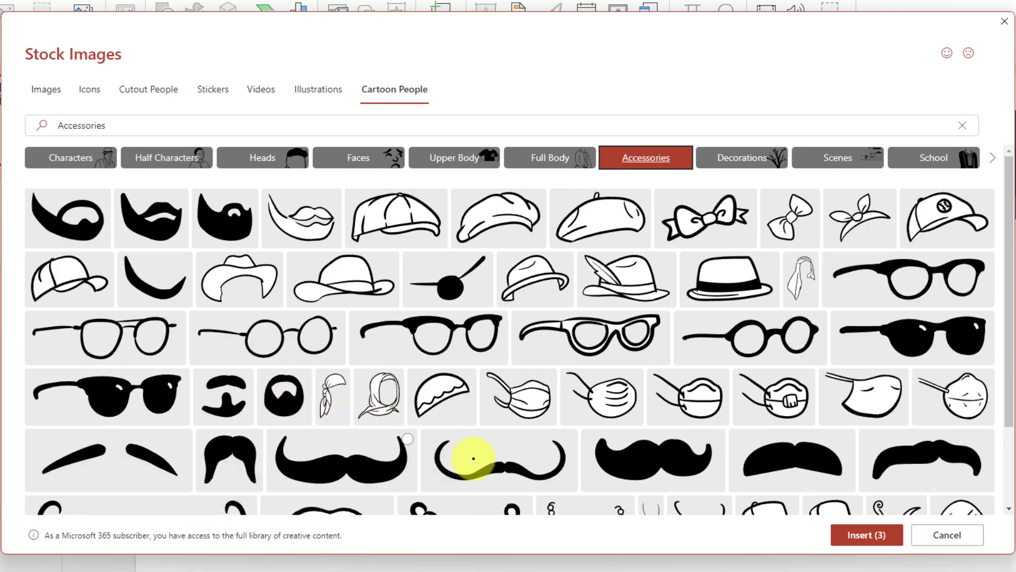
click(508, 472)
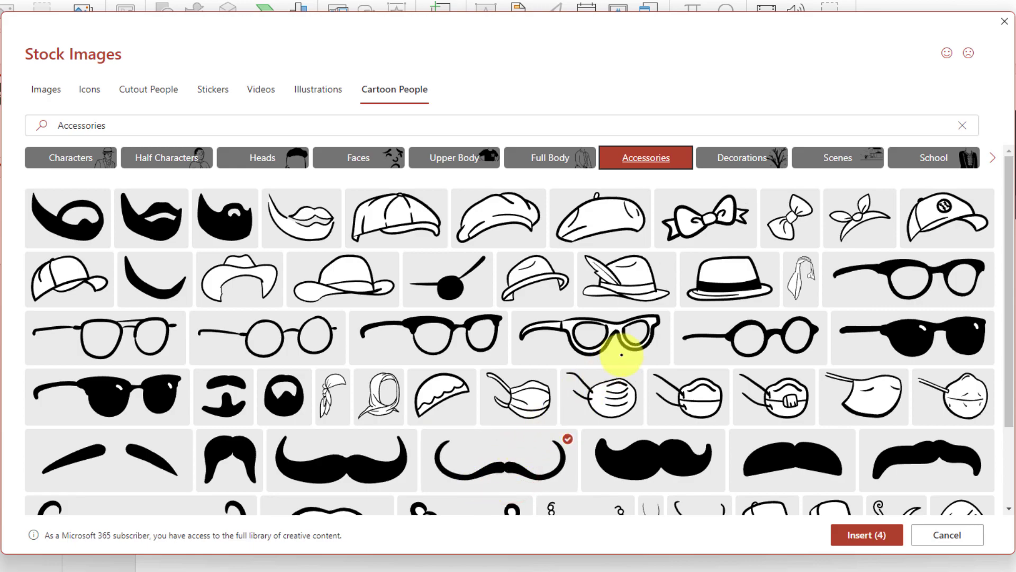
click(826, 161)
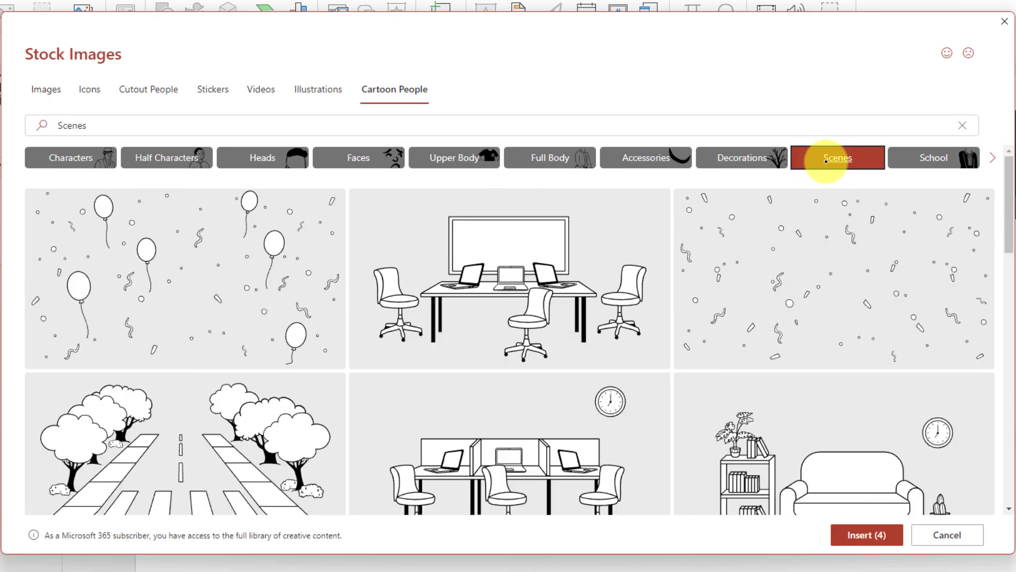
- Scroll the Scenes grid and select the tree-lined street-crossing scene
scroll(887, 349, down, 8)
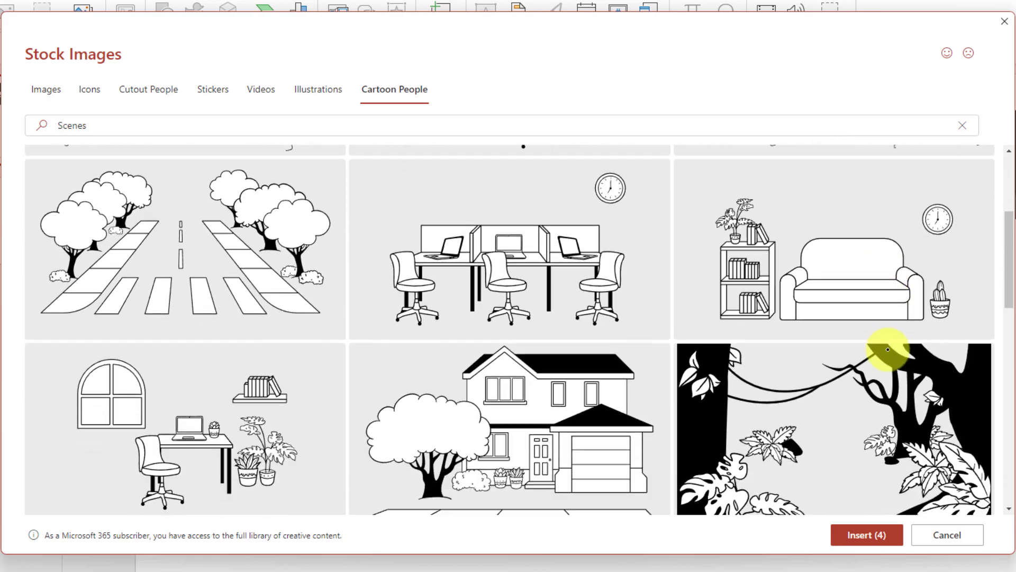
scroll(888, 349, down, 5)
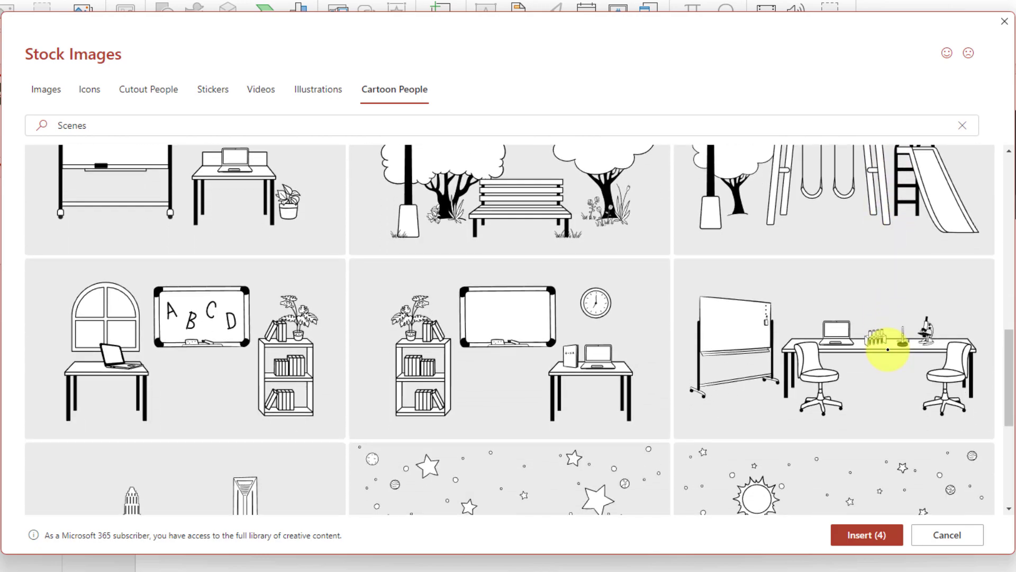
scroll(887, 349, up, 8)
scroll(888, 349, up, 3)
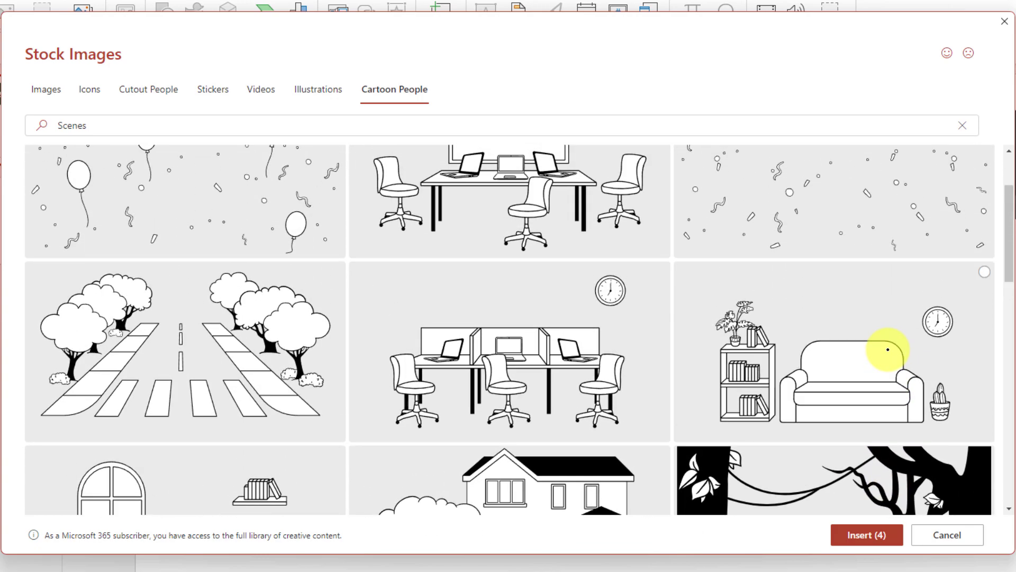
click(196, 359)
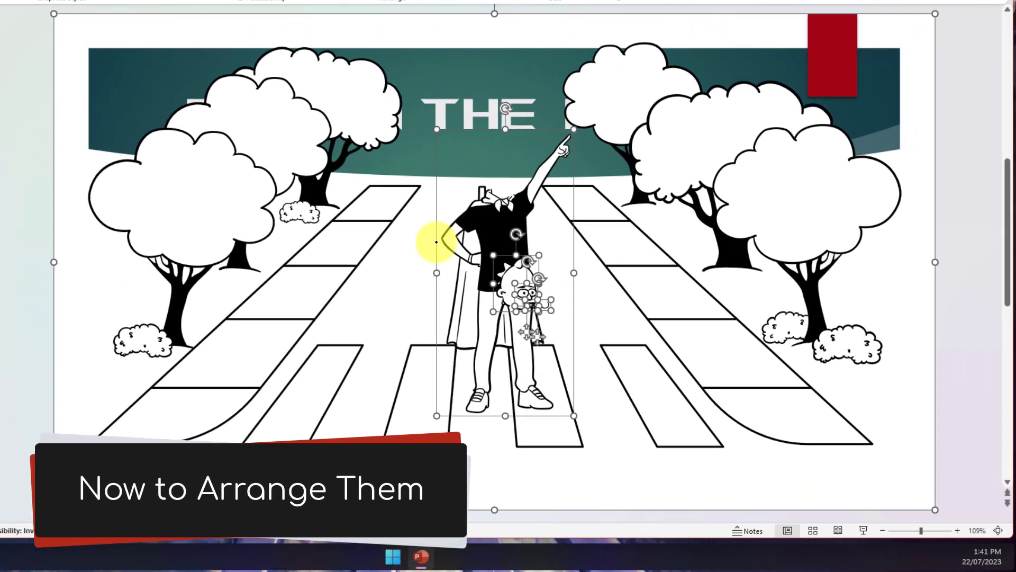
- Move the cartoon head onto the body's neck and the glasses-and-mustache face onto the head
click(18, 285)
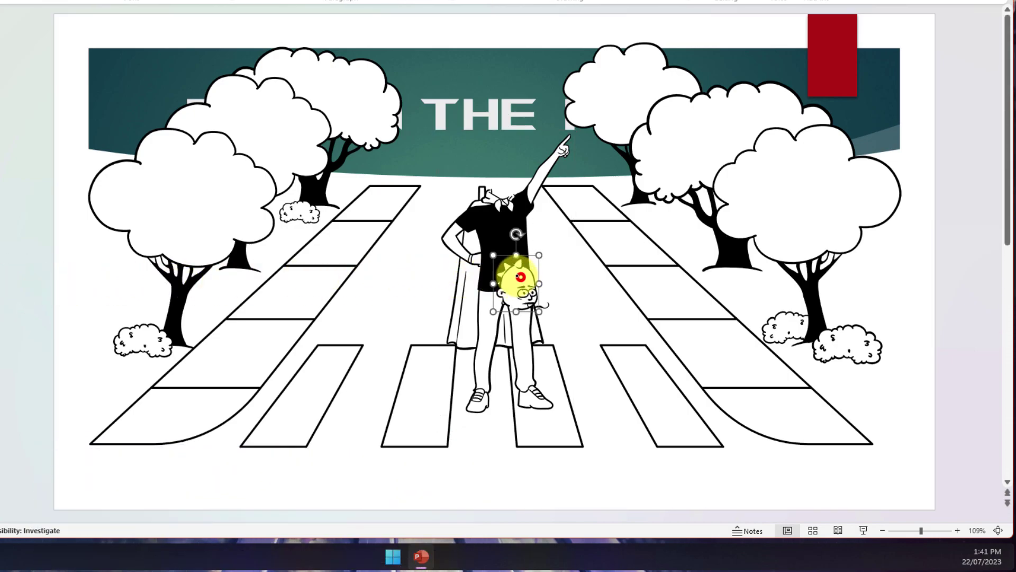
drag(521, 277, 510, 162)
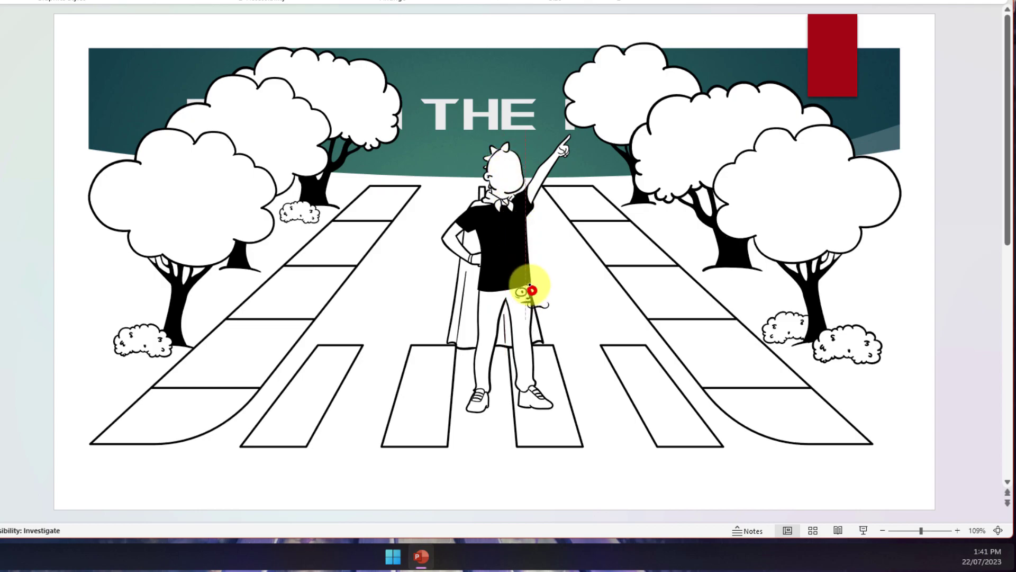
drag(531, 290, 516, 166)
click(544, 305)
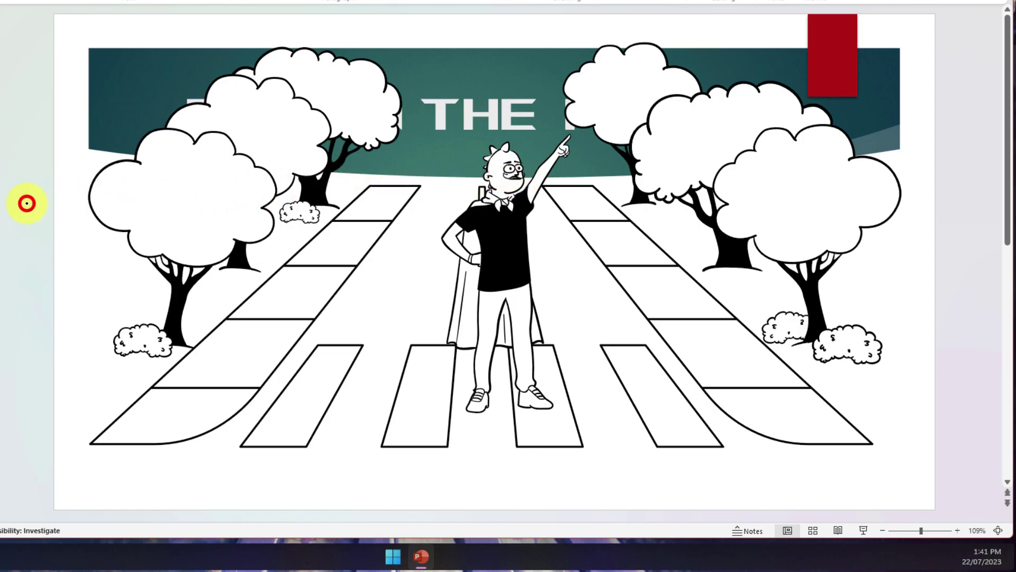
- Group the street scene with the punk's body, head and face
click(234, 195)
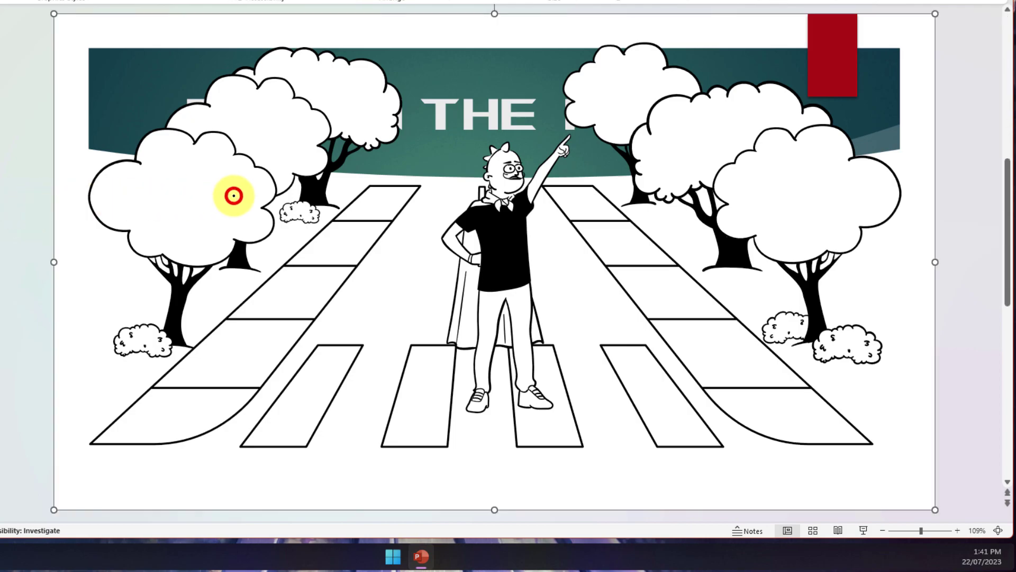
shift+click(487, 241)
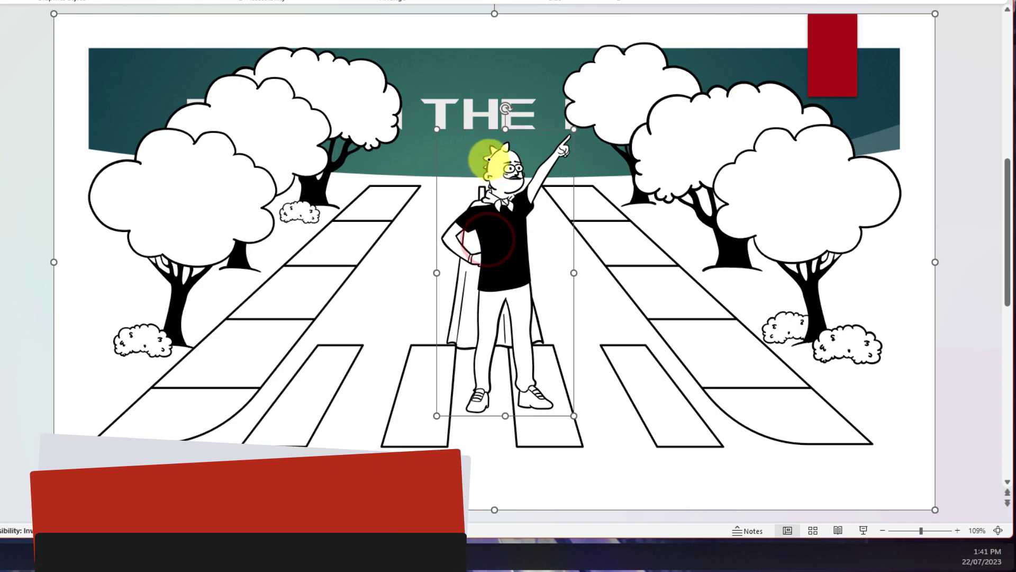
click(511, 162)
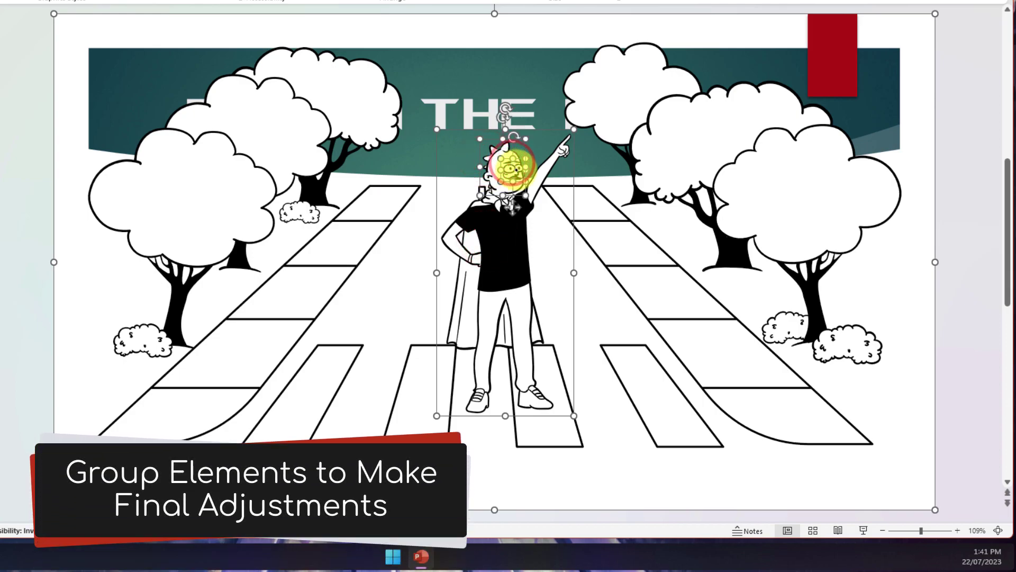
click(519, 174)
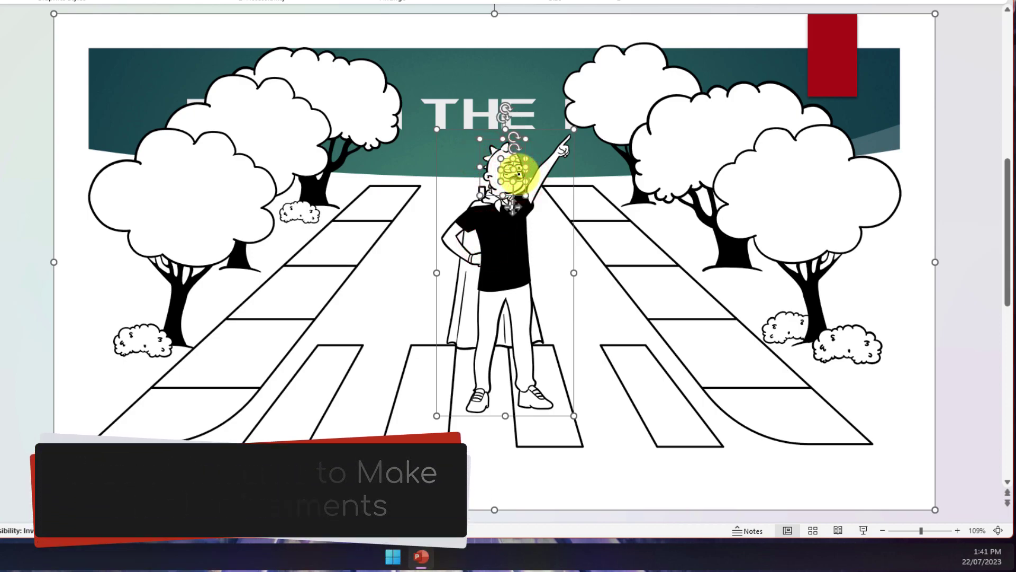
right_click(504, 236)
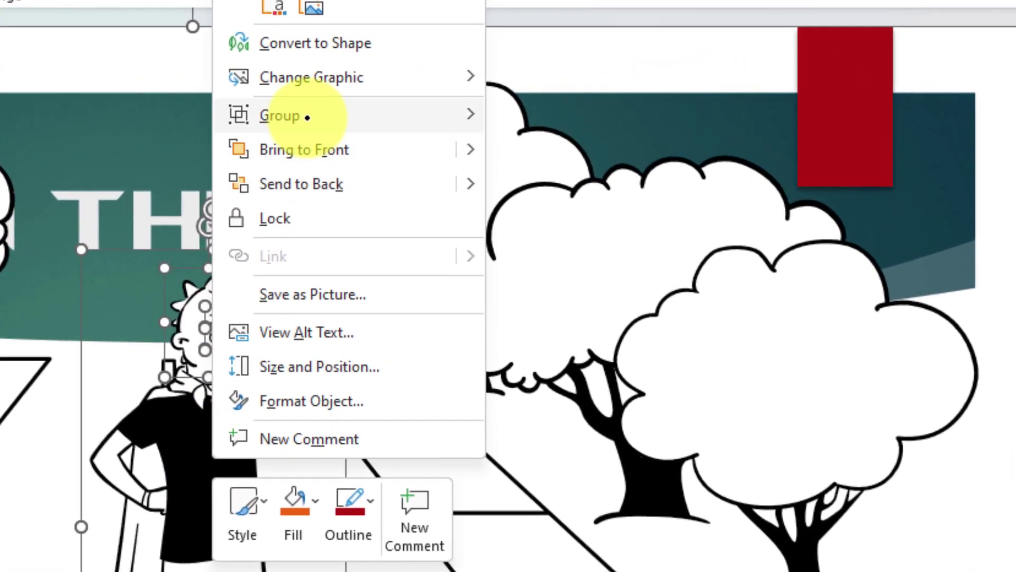
mouse_move(307, 117)
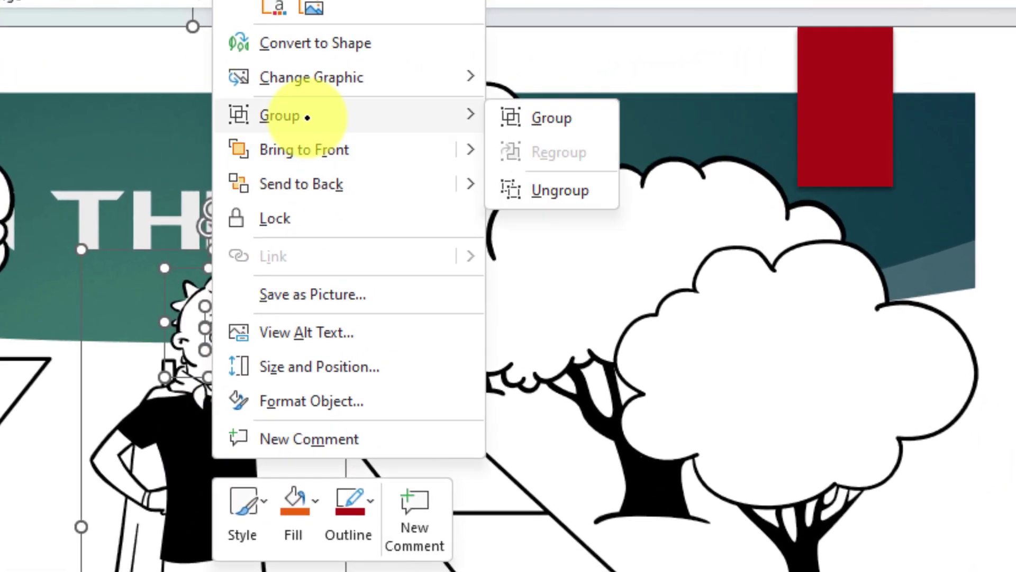
click(531, 116)
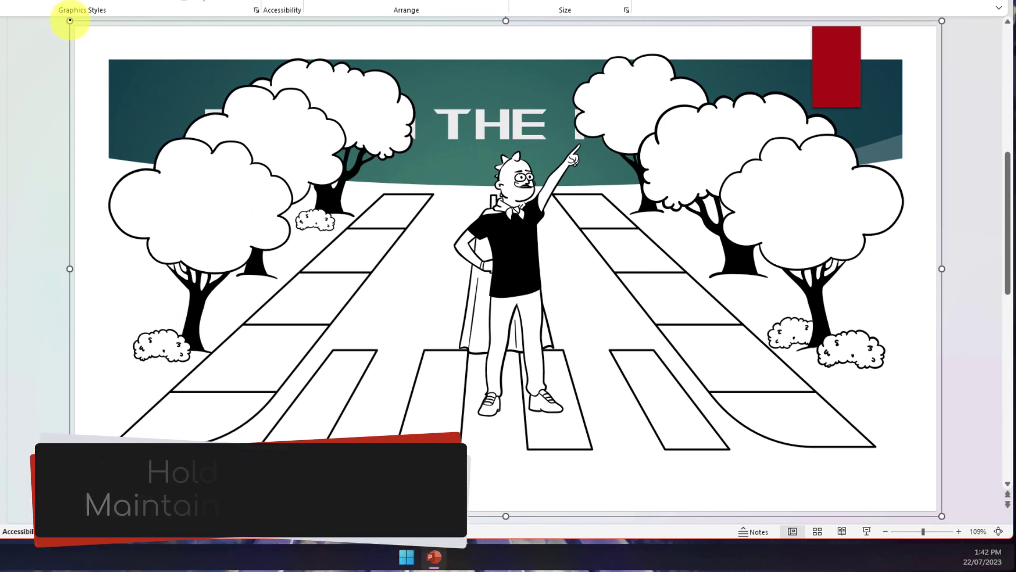
- Shrink the grouped picture proportionally and centre it below the Punk In The Park title
drag(70, 20, 336, 225)
drag(468, 291, 338, 289)
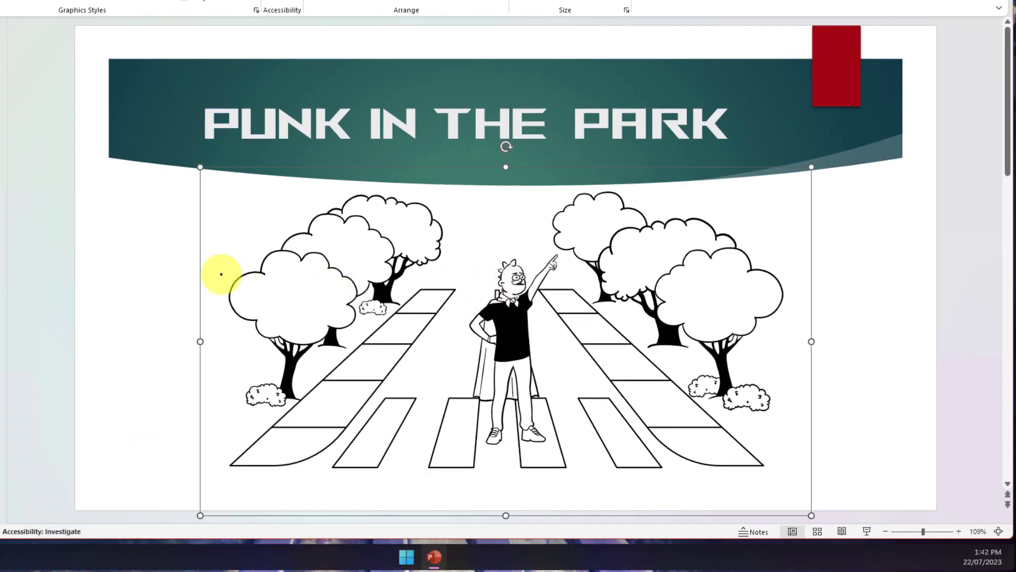
click(172, 268)
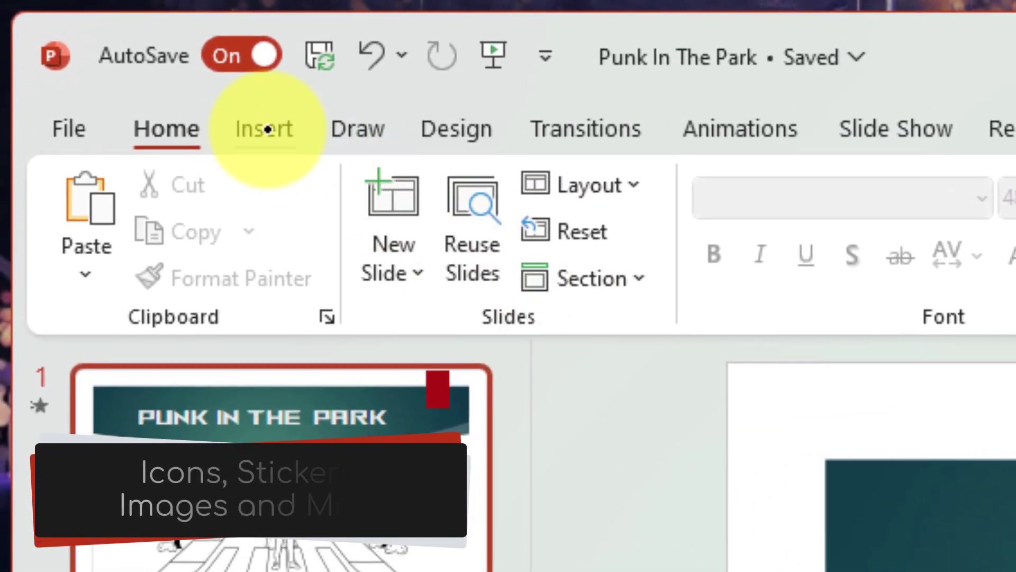
- Minimize the PowerPoint window to show the desktop
click(266, 129)
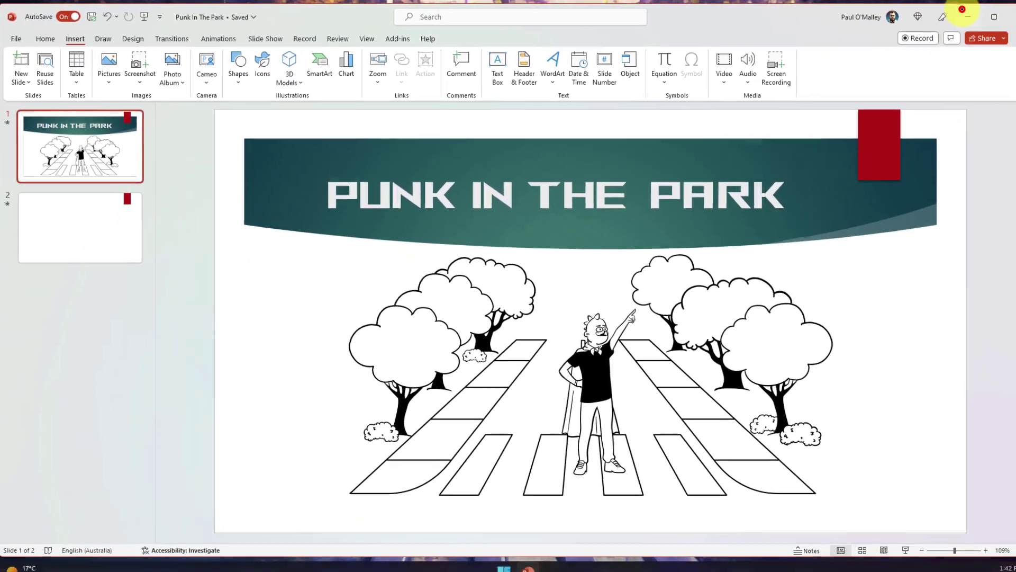
click(963, 10)
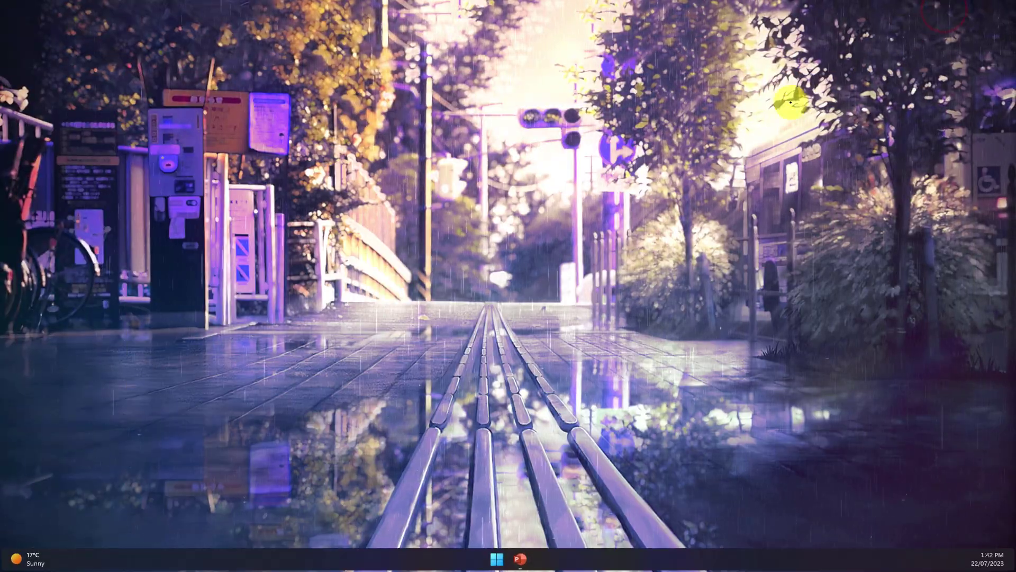